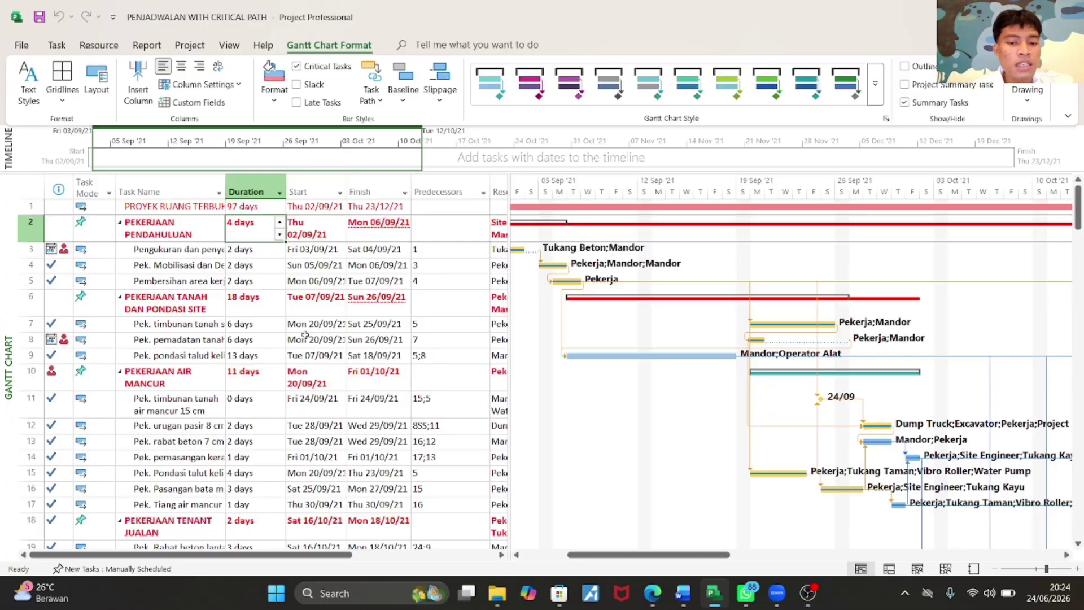
# Step: Examine the durations, dates and predecessors in the task table, from PEKERJAAN PENDAHULUAN down to PEKERJAAN AREA PARKIR A
pyautogui.scroll(-16, 265, 430)
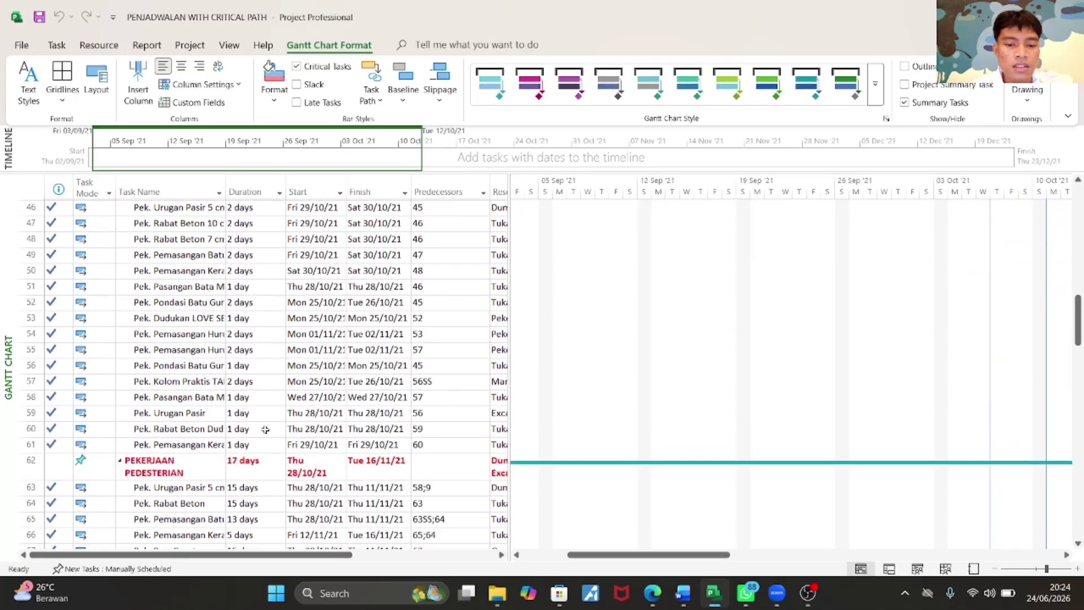
pyautogui.scroll(16, 266, 430)
pyautogui.scroll(-15, 266, 430)
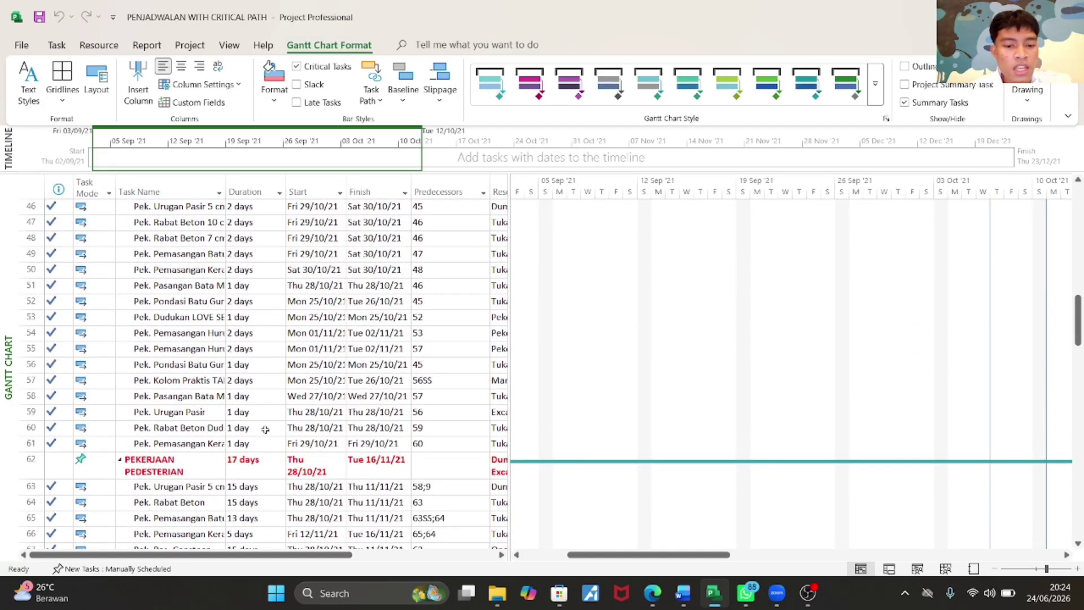
pyautogui.scroll(-9, 265, 430)
pyautogui.scroll(20, 277, 366)
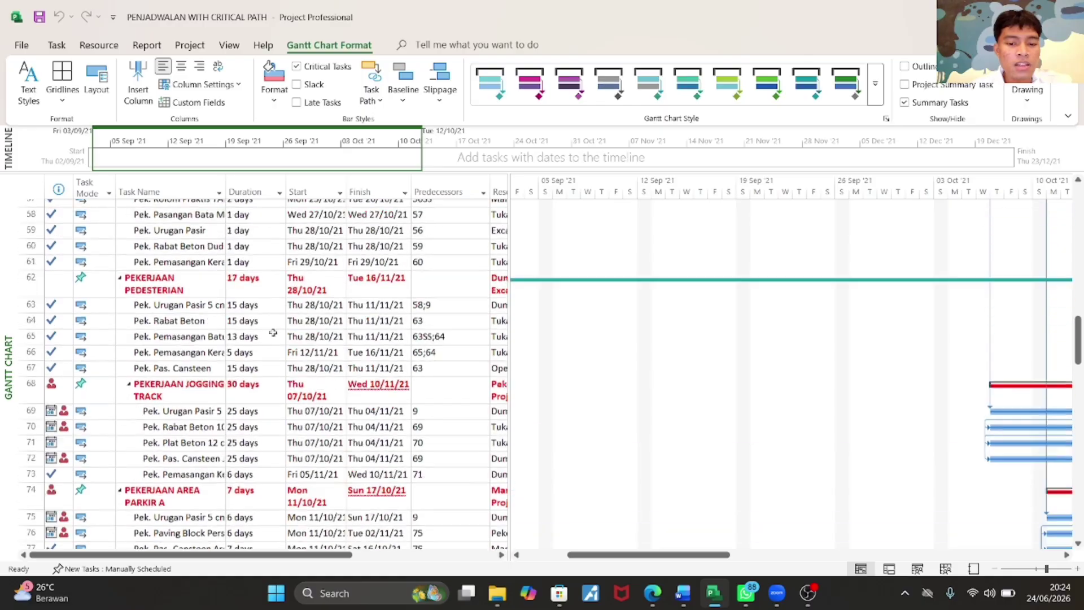
pyautogui.click(272, 333)
pyautogui.scroll(3, 272, 333)
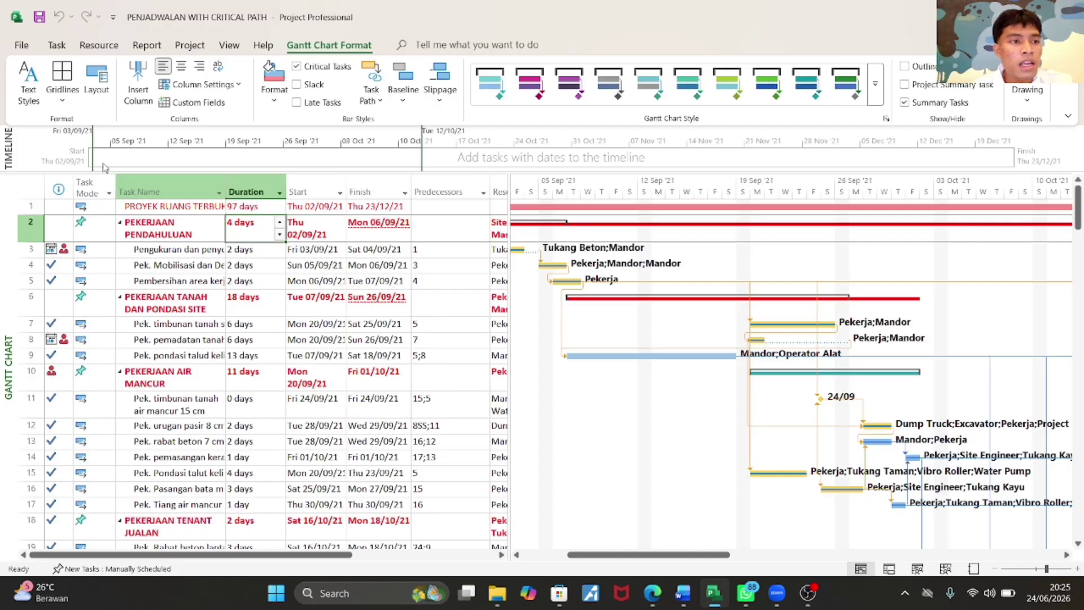
# Step: Review the text style for Critical Tasks and accept its settings
pyautogui.click(26, 98)
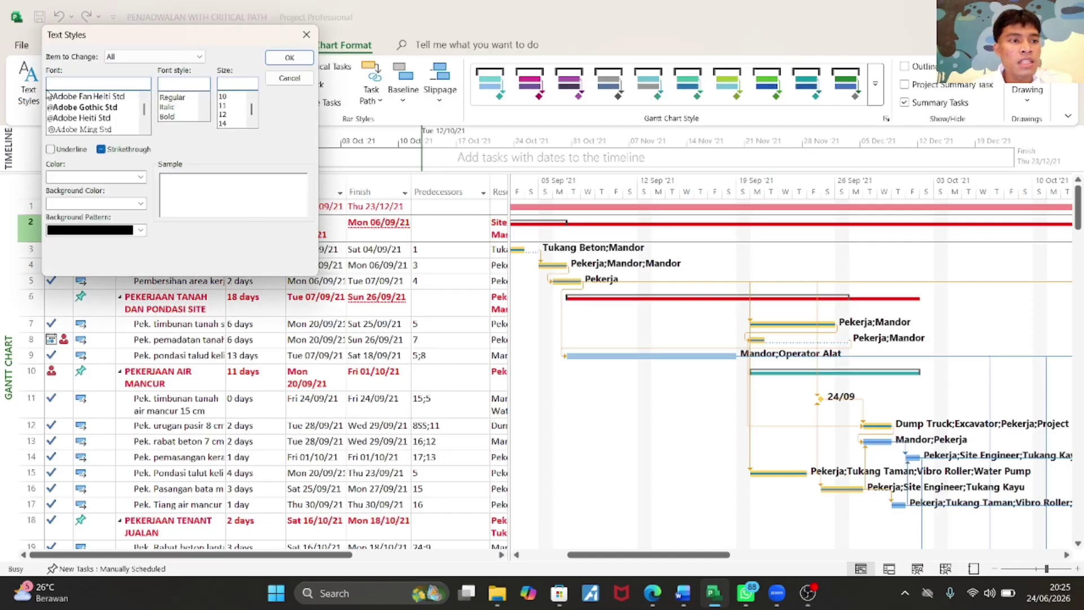
pyautogui.click(200, 56)
pyautogui.click(188, 87)
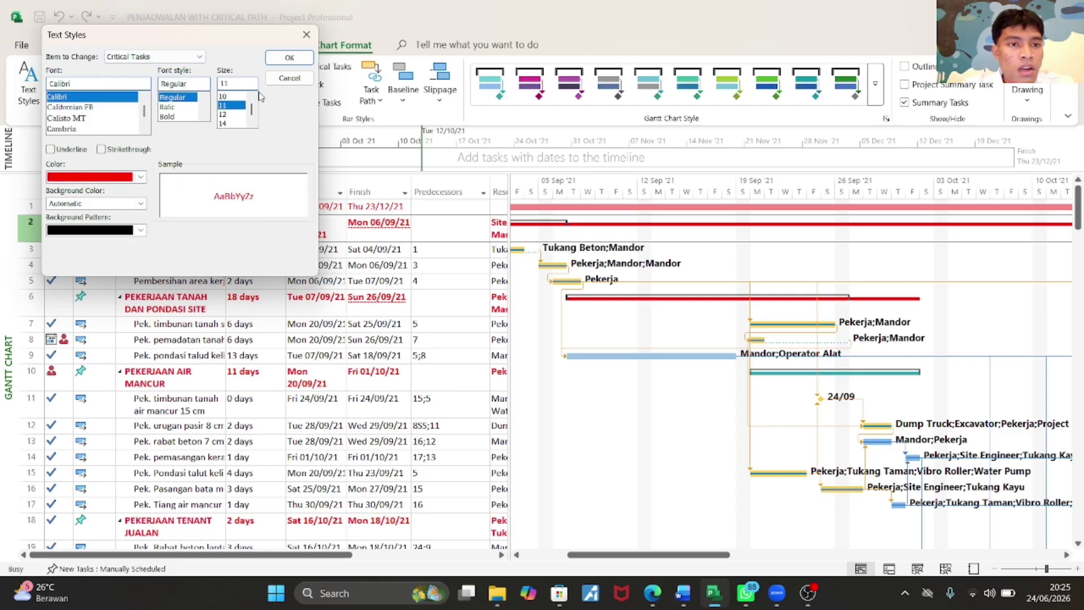
pyautogui.click(291, 56)
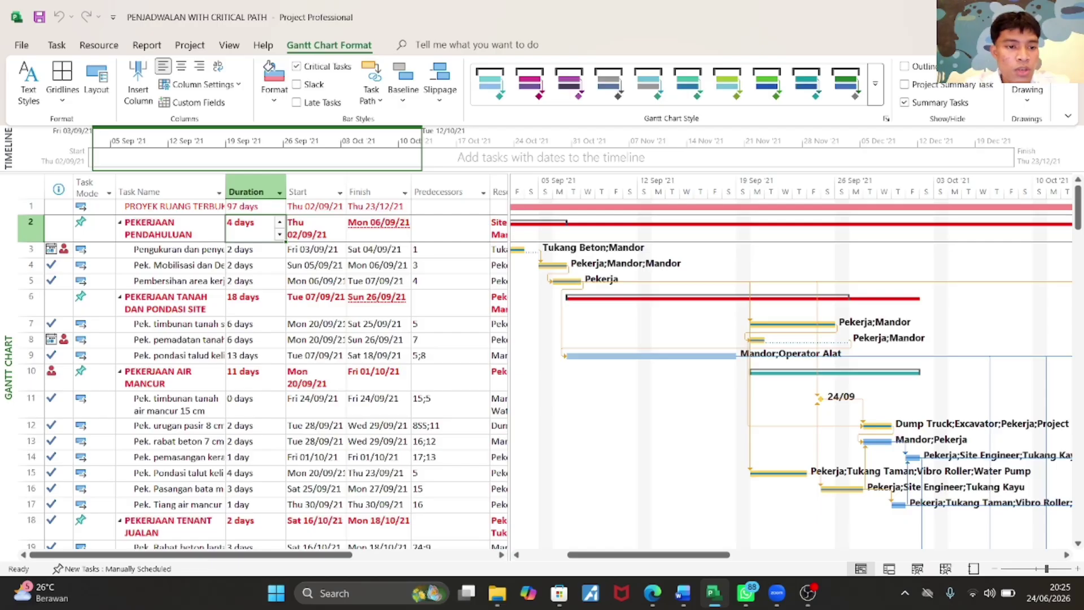
# Step: Examine the critical tasks throughout the schedule table, down to the jogging track and parking area work, and return to the first task
pyautogui.scroll(-8, 303, 299)
pyautogui.scroll(-8, 302, 299)
pyautogui.scroll(18, 200, 423)
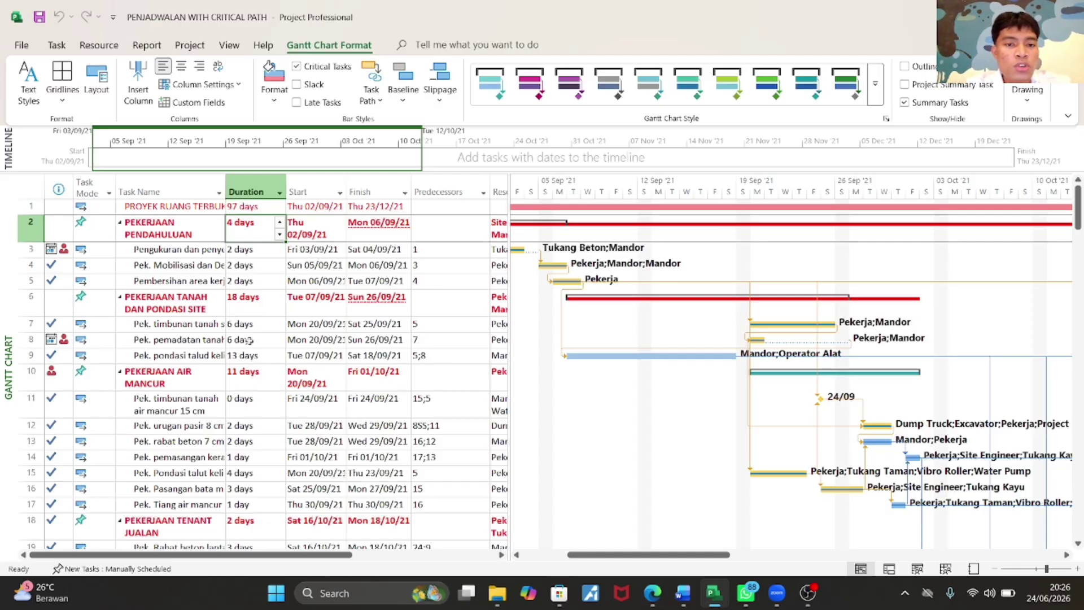
pyautogui.hscroll(-1, 741, 240)
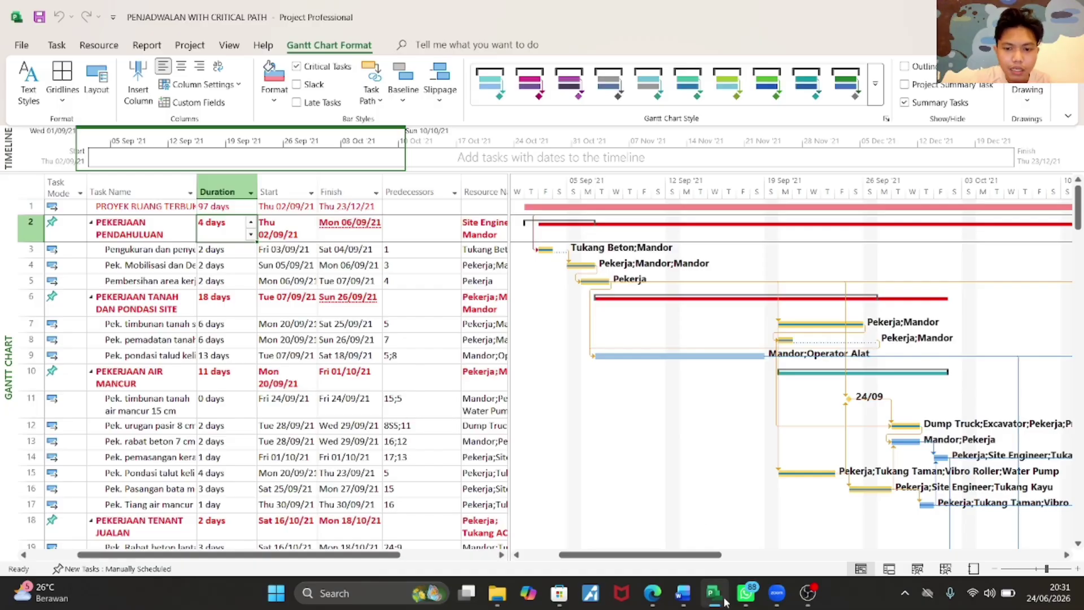
pyautogui.moveTo(720, 602)
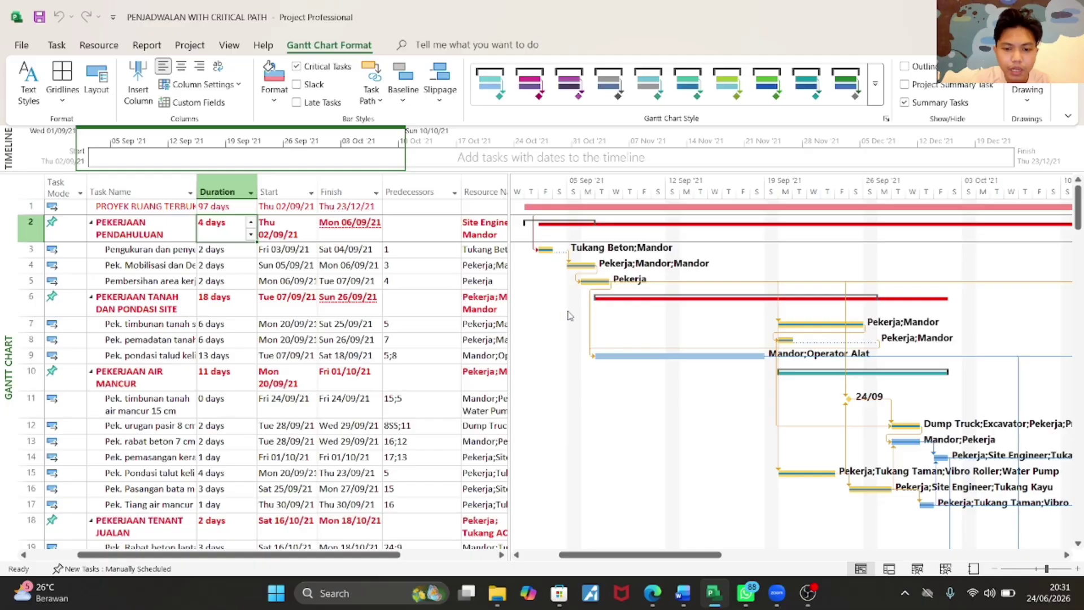
pyautogui.scroll(-2, 354, 384)
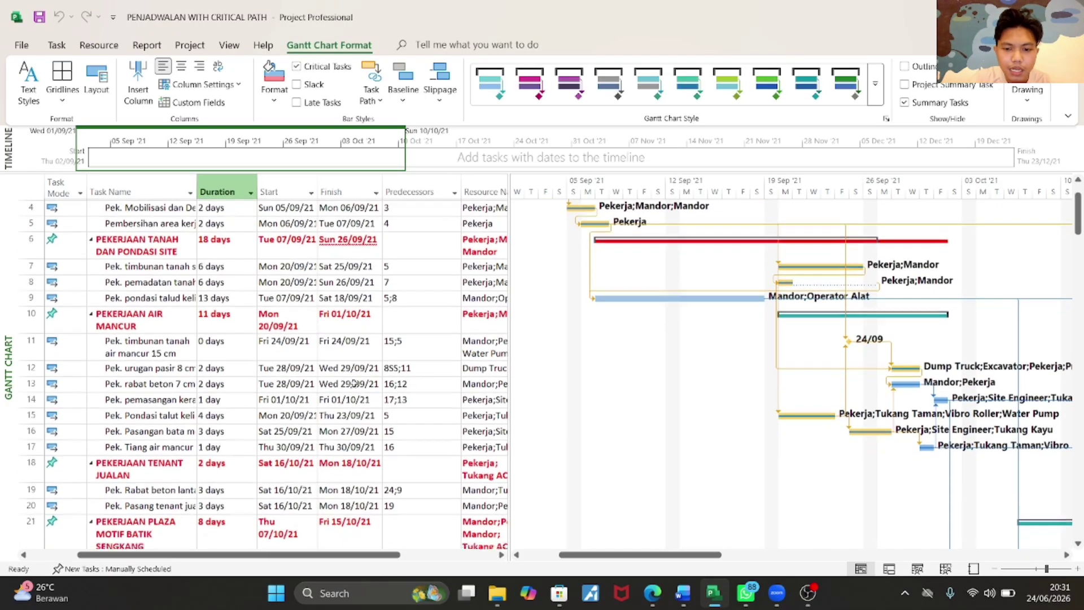
pyautogui.scroll(-2, 354, 384)
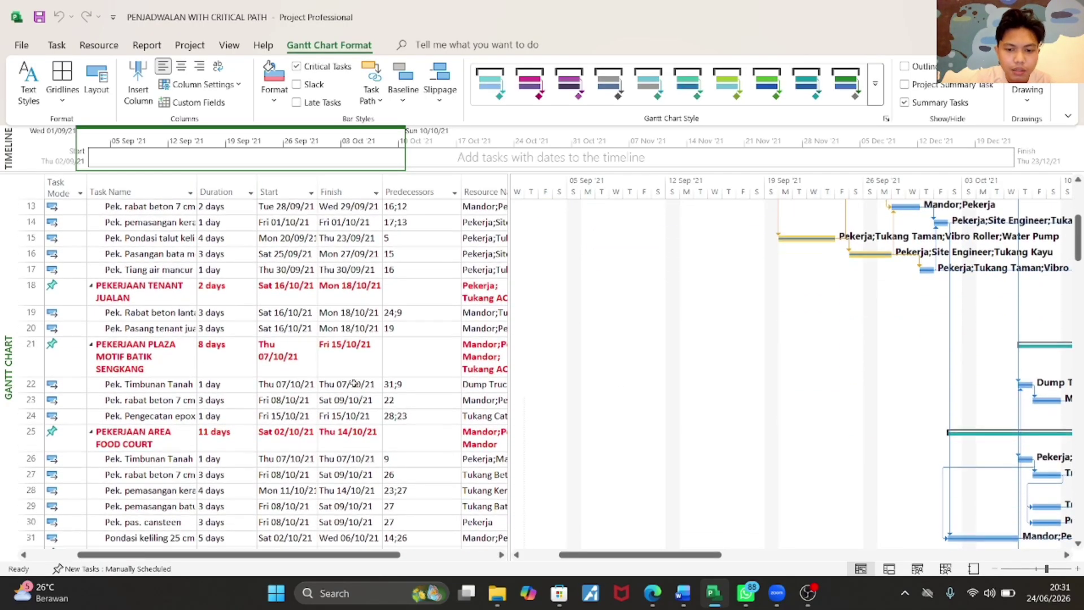
pyautogui.scroll(-2, 353, 383)
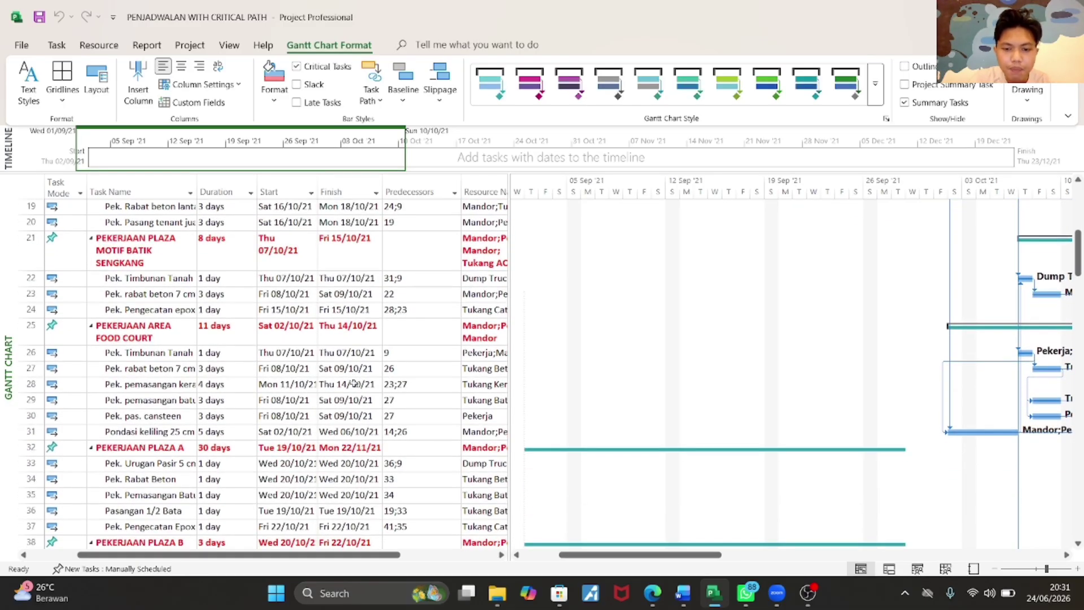
pyautogui.scroll(-5, 354, 384)
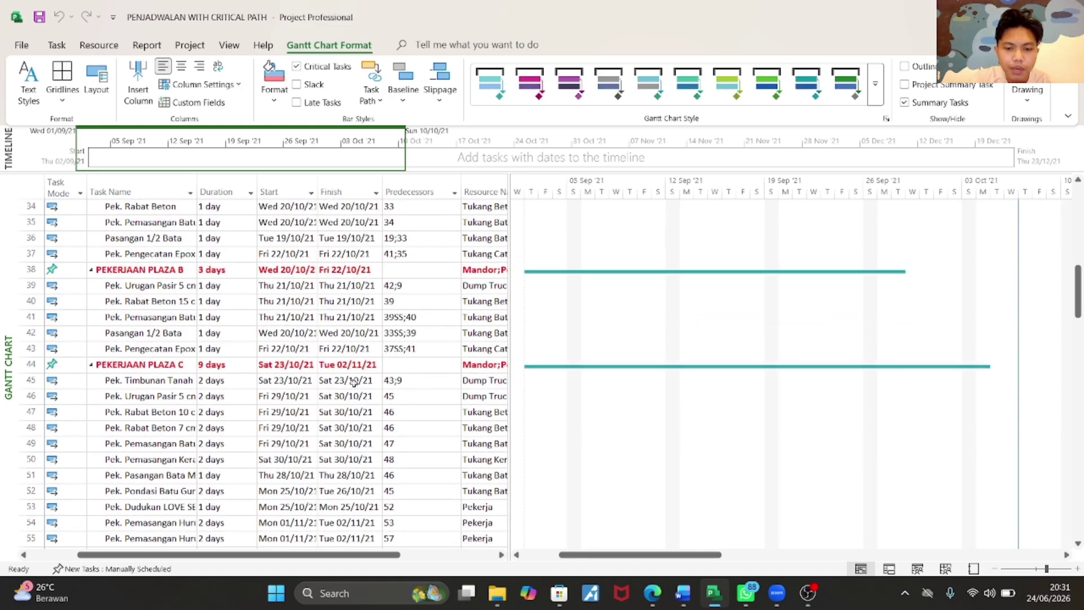
pyautogui.scroll(-2, 354, 383)
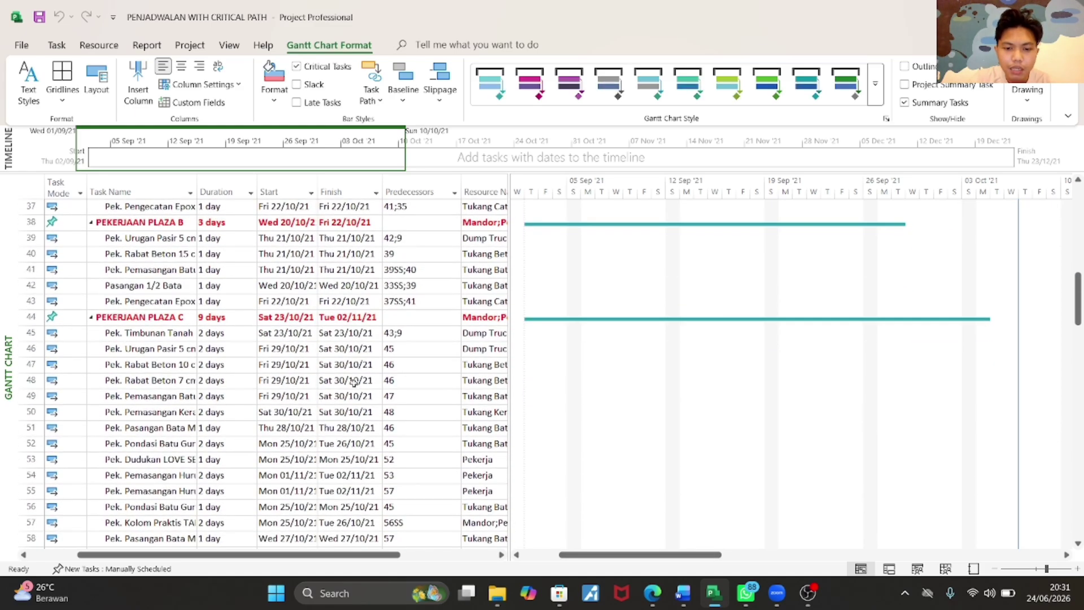
pyautogui.scroll(-8, 353, 383)
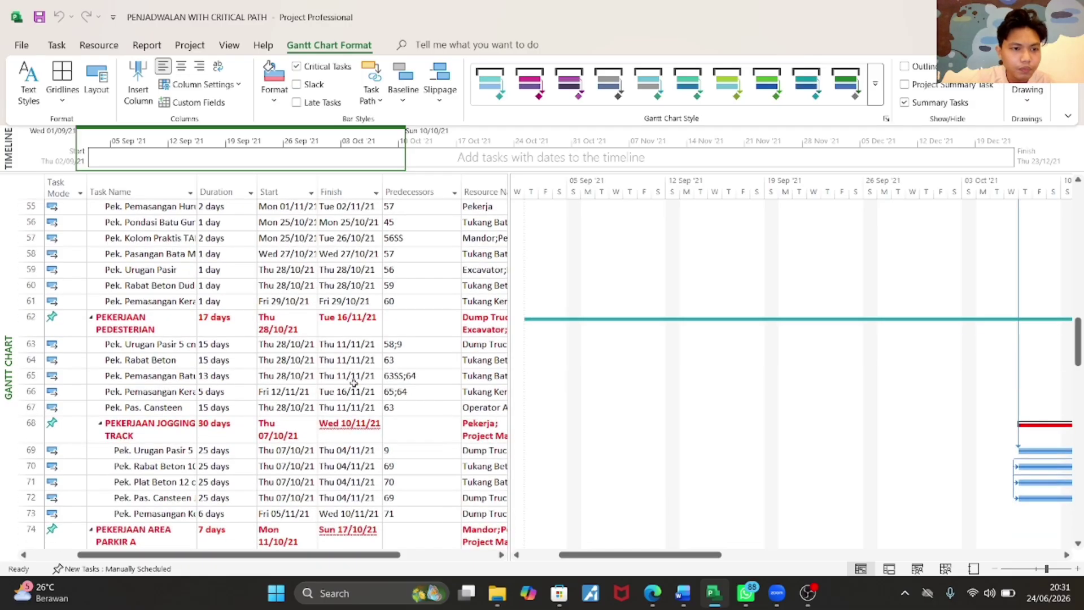
pyautogui.scroll(6, 354, 384)
pyautogui.scroll(10, 354, 383)
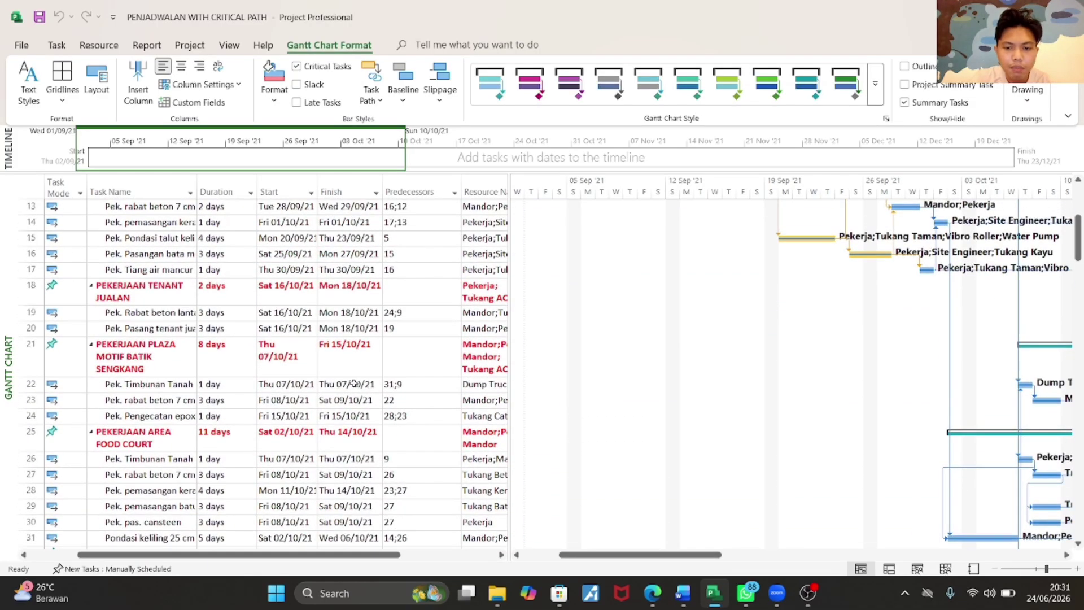
pyautogui.scroll(4, 353, 384)
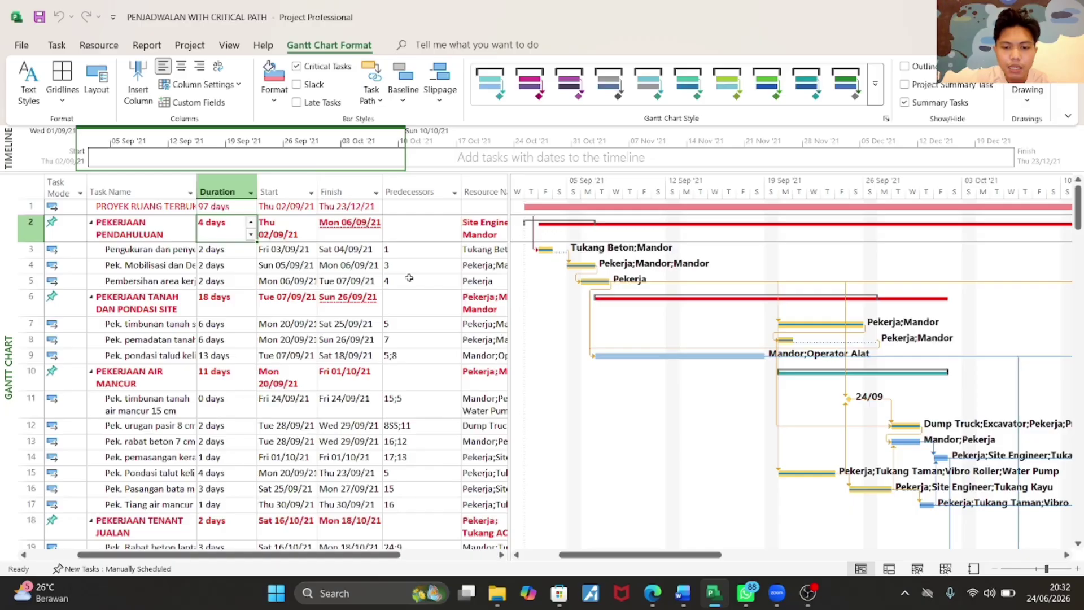
# Step: Examine the resource names and the linked Gantt bars of the PEKERJAAN AIR MANCUR tasks through mid October 2021
pyautogui.hscroll(2, 410, 277)
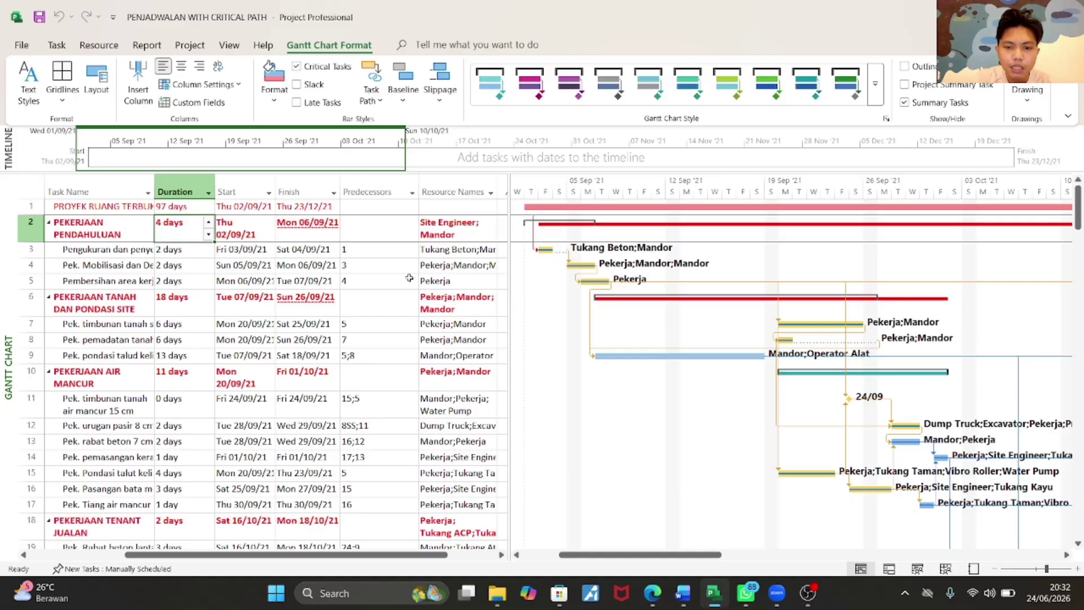
pyautogui.hscroll(-2, 284, 368)
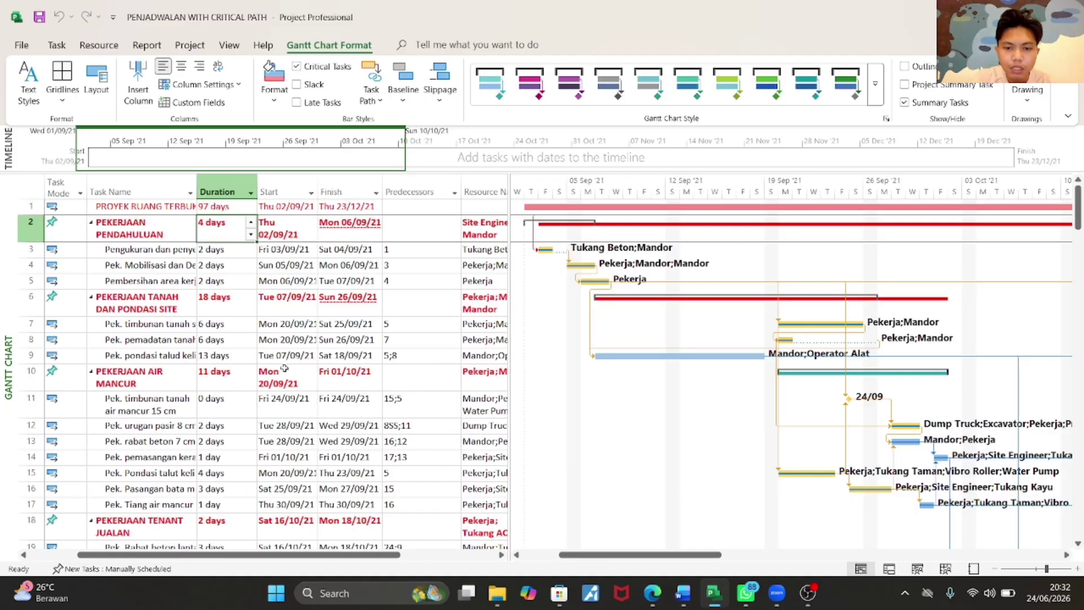
pyautogui.scroll(-1, 284, 368)
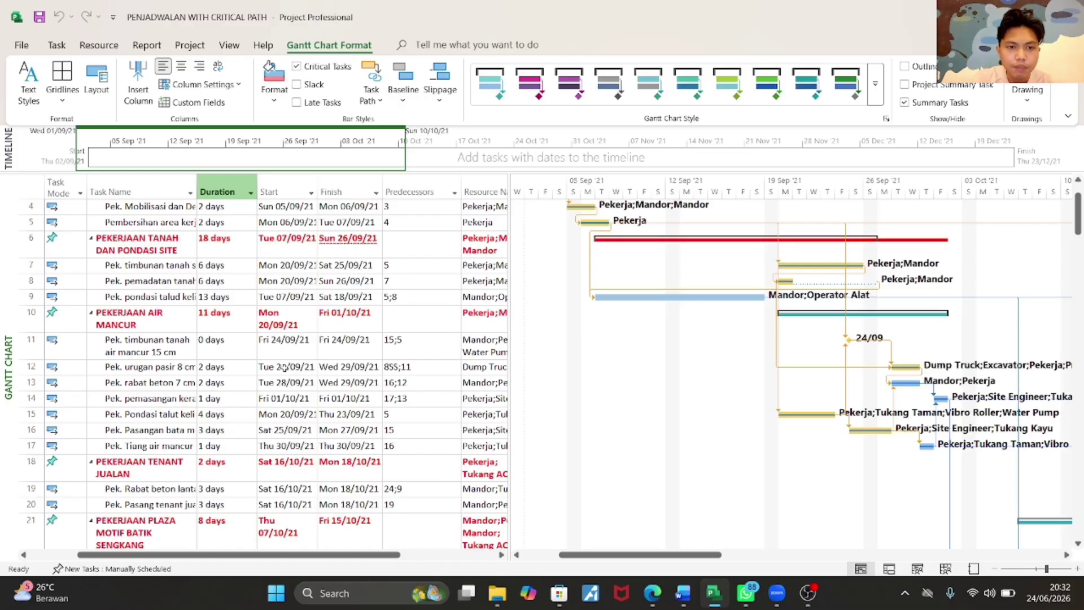
pyautogui.scroll(-1, 284, 368)
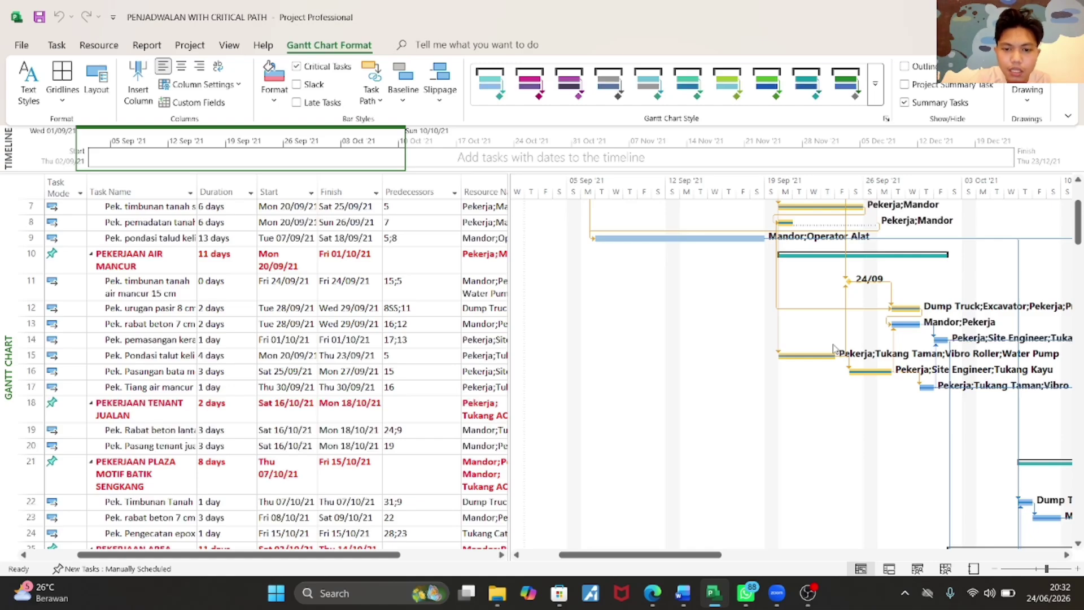
pyautogui.hscroll(1, 834, 349)
pyautogui.hscroll(2, 833, 348)
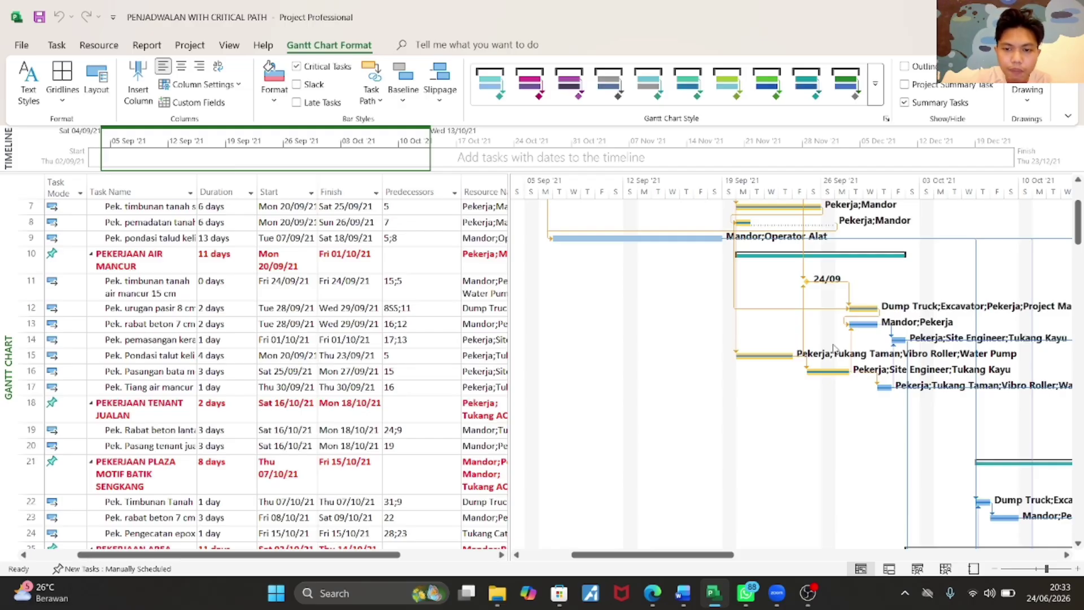
pyautogui.hscroll(2, 834, 348)
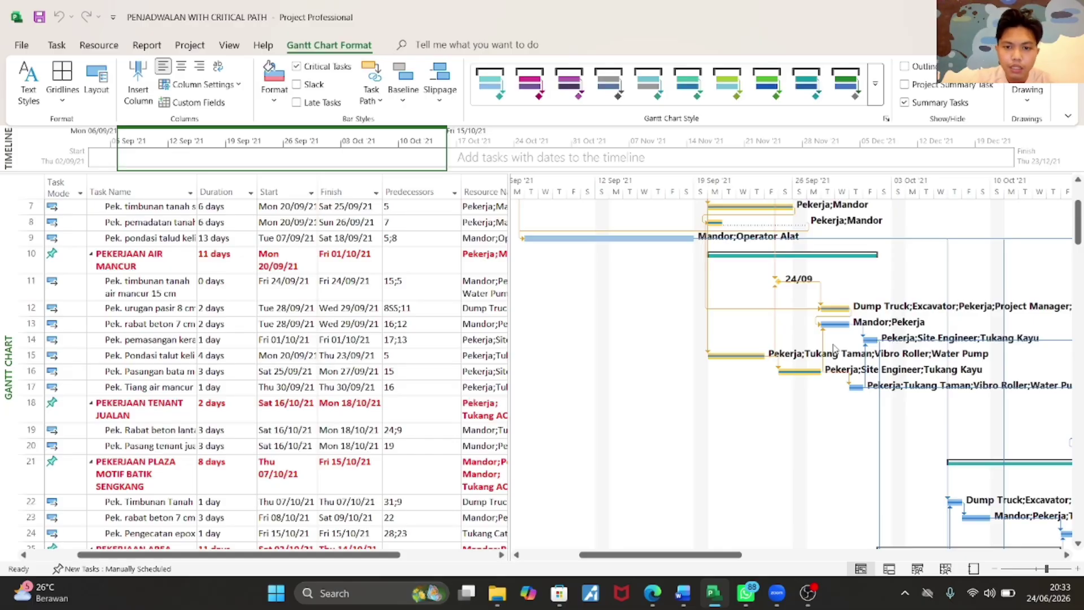
pyautogui.scroll(3, 737, 387)
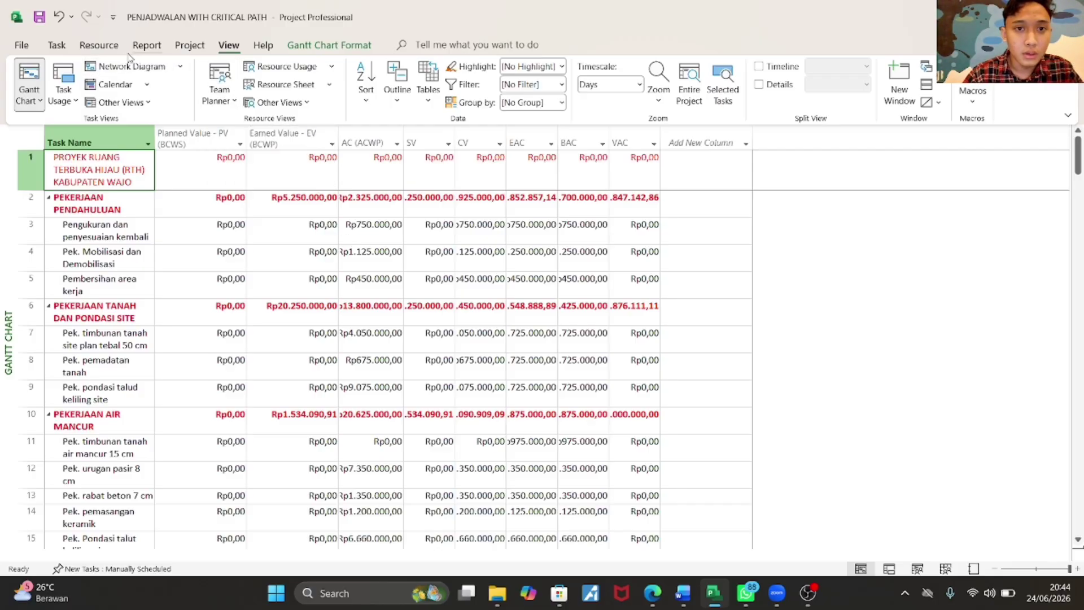
# Step: Open the Earned Value Report from the cost reports
pyautogui.click(181, 48)
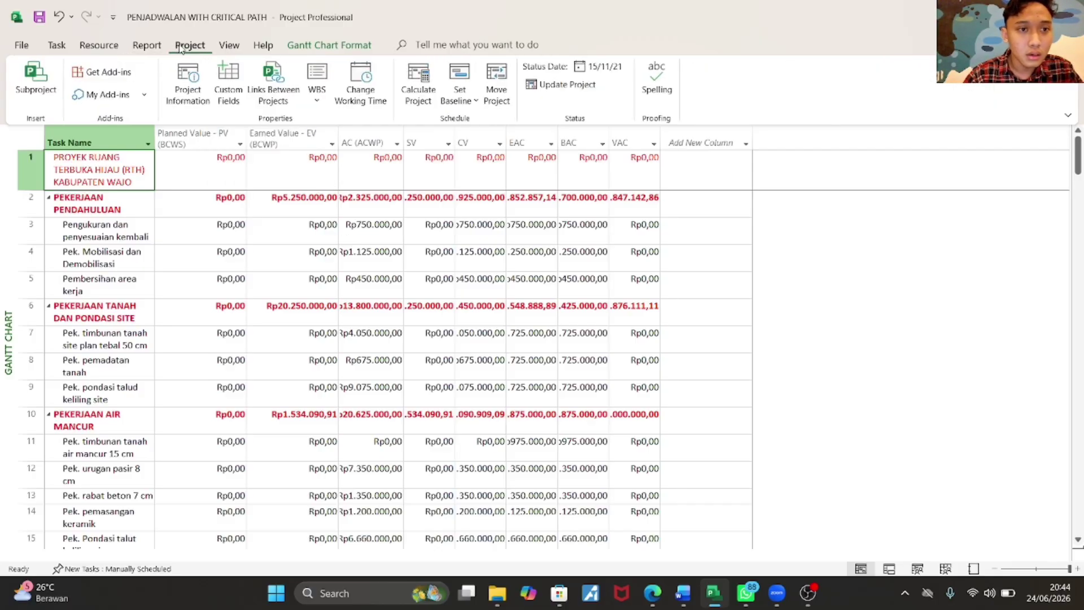
pyautogui.click(71, 48)
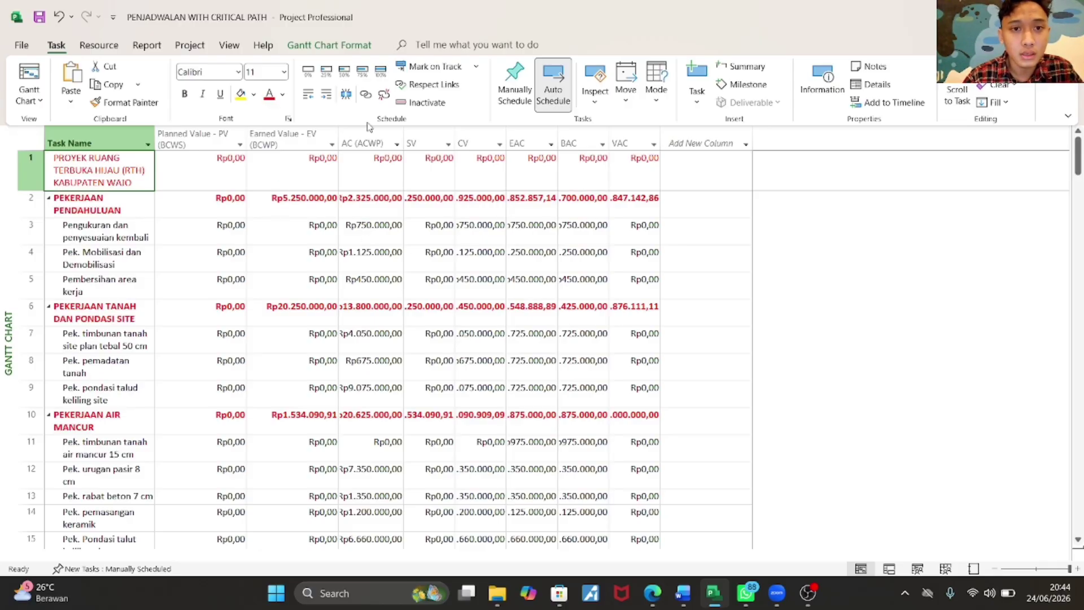
pyautogui.click(195, 45)
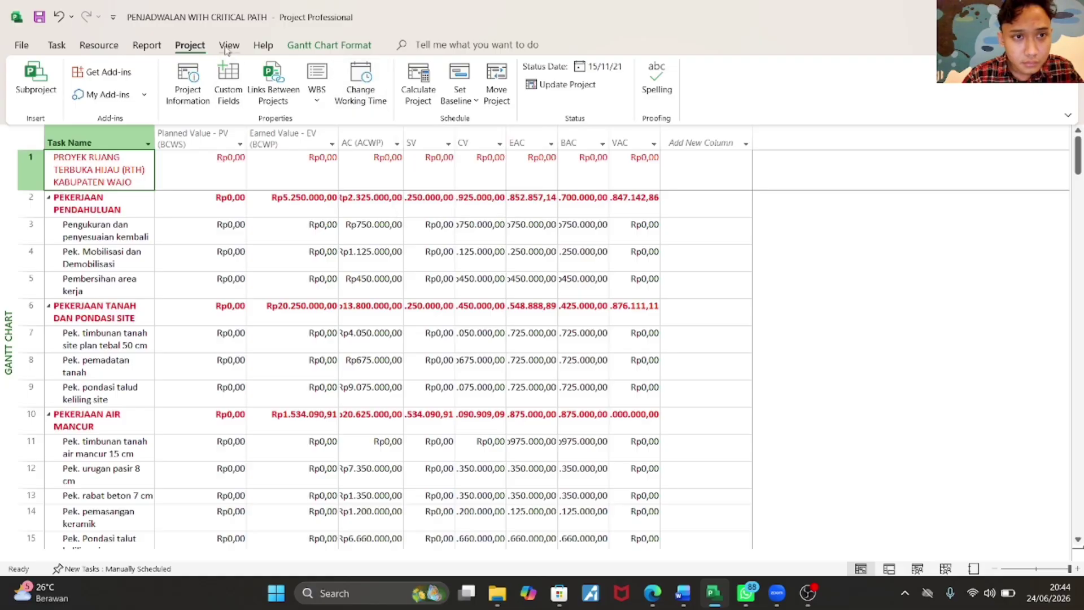
pyautogui.click(161, 47)
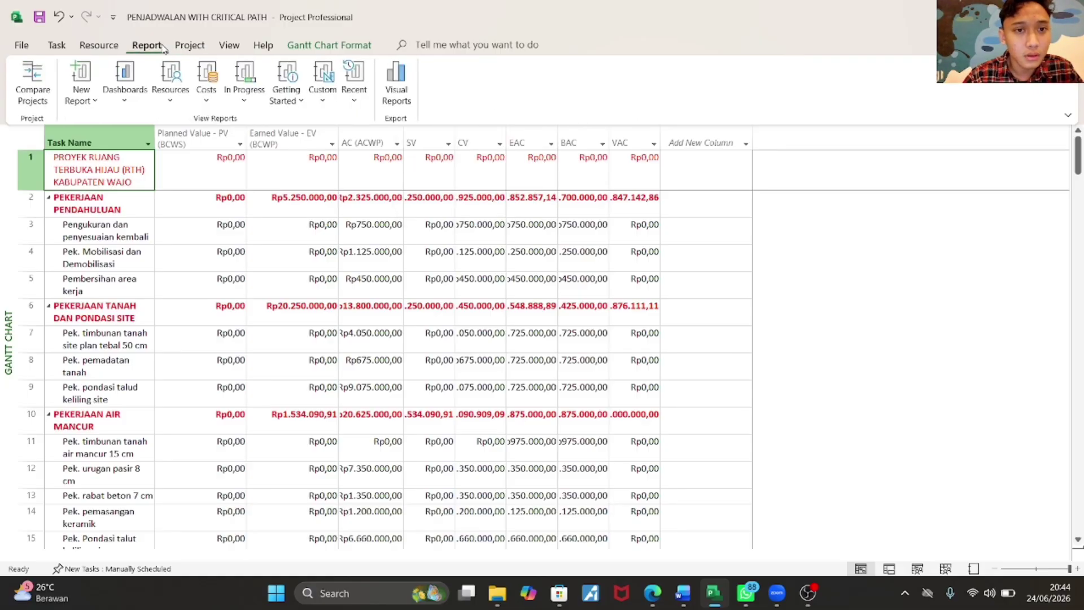
pyautogui.click(201, 102)
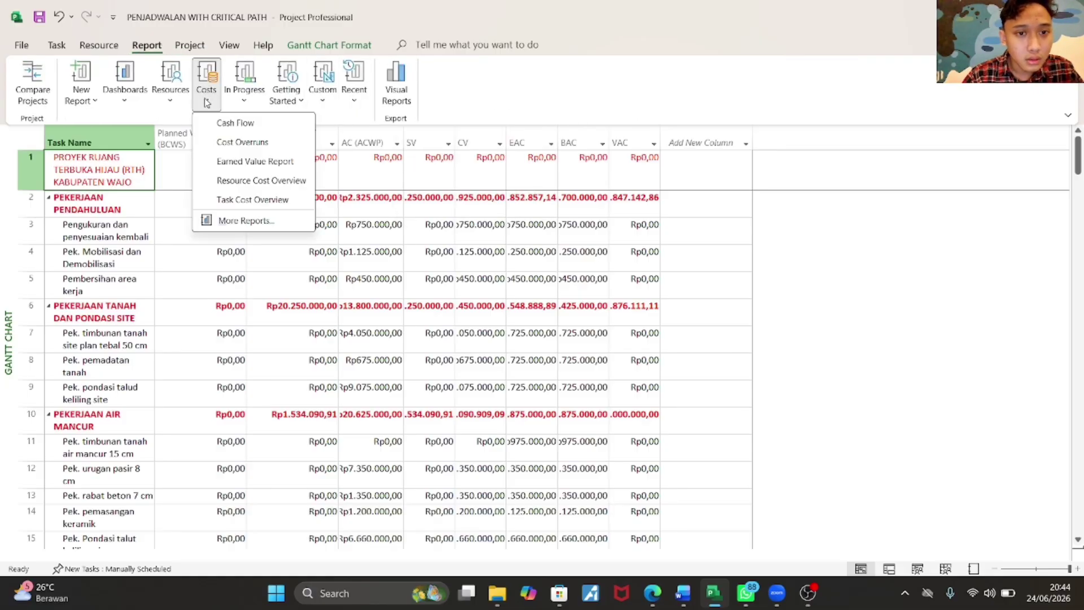
pyautogui.click(271, 167)
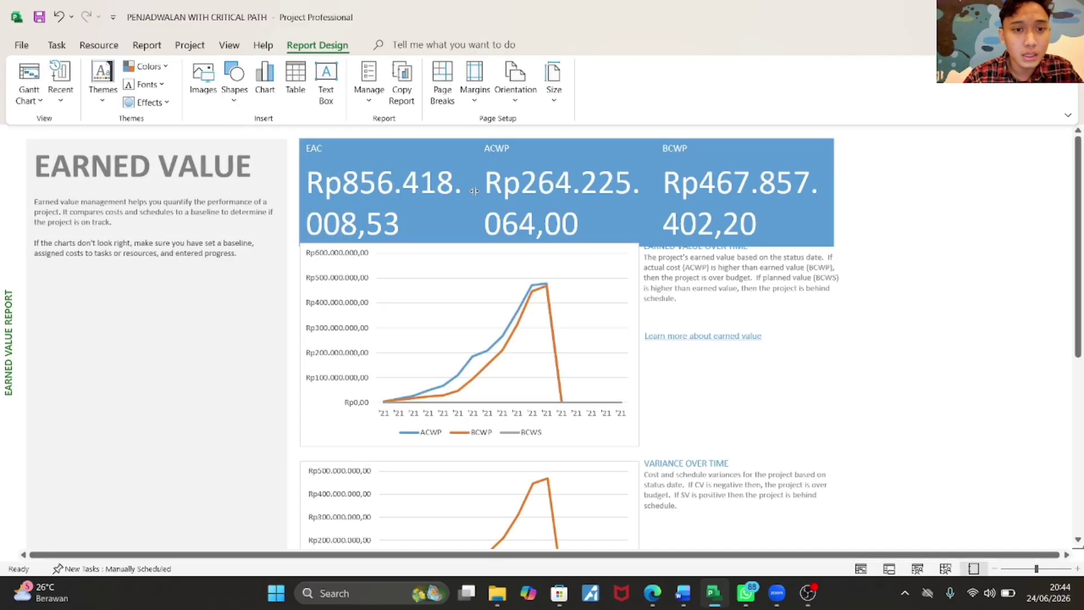
# Step: Examine the earned value, variance and indices over time charts in the report
pyautogui.scroll(-2, 473, 198)
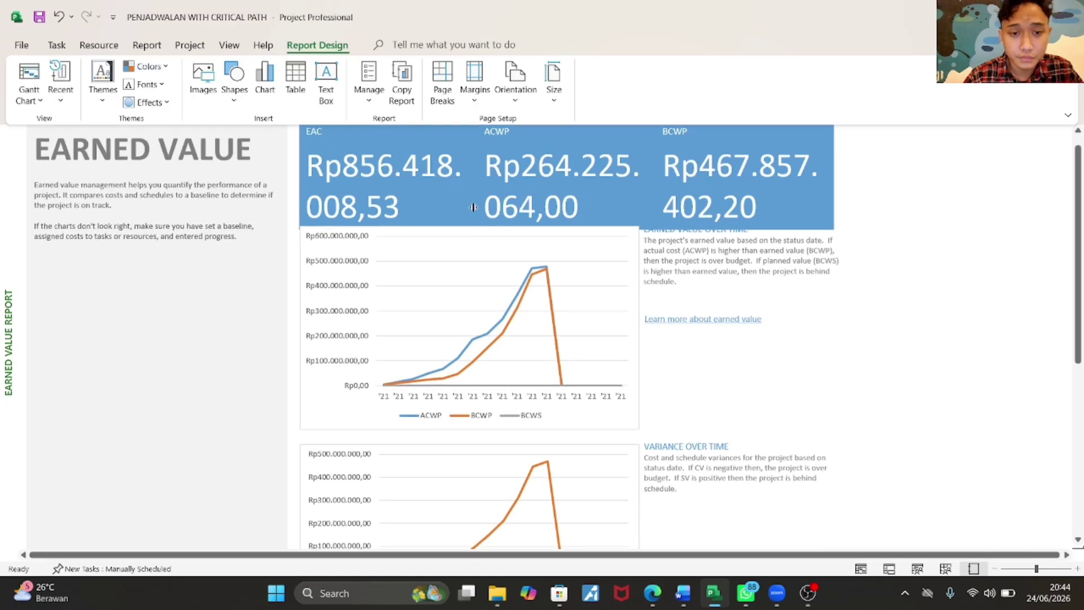
pyautogui.scroll(-3, 470, 260)
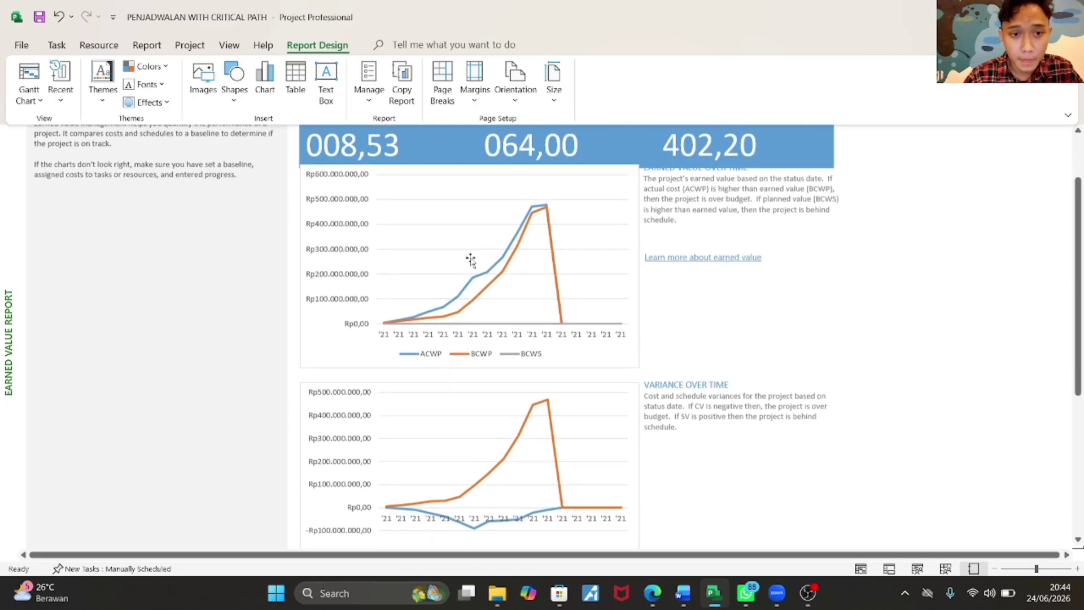
pyautogui.scroll(-10, 470, 260)
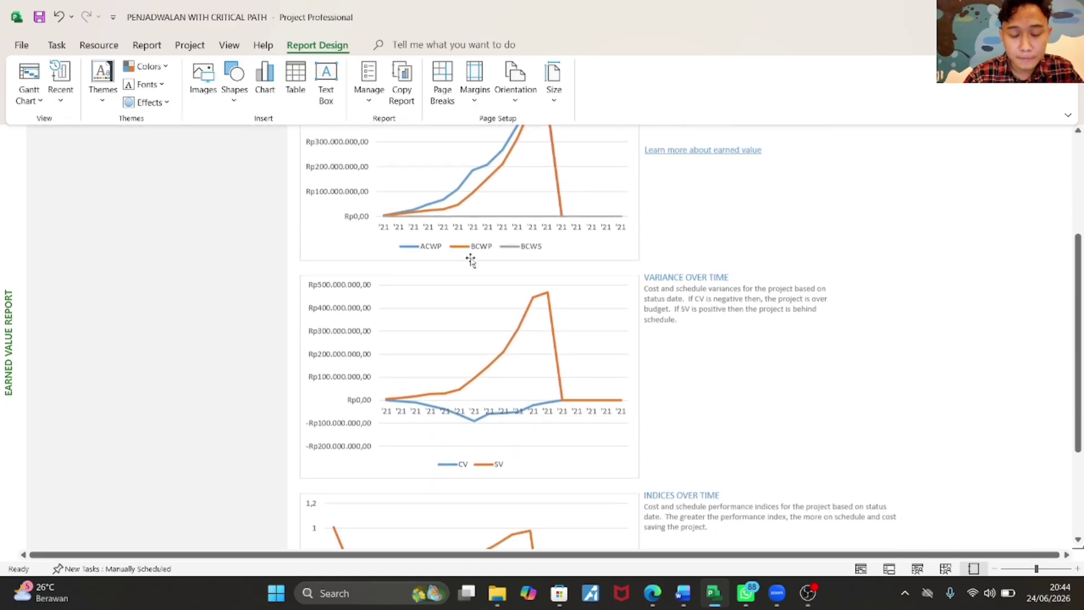
pyautogui.scroll(-5, 471, 260)
pyautogui.scroll(3, 470, 260)
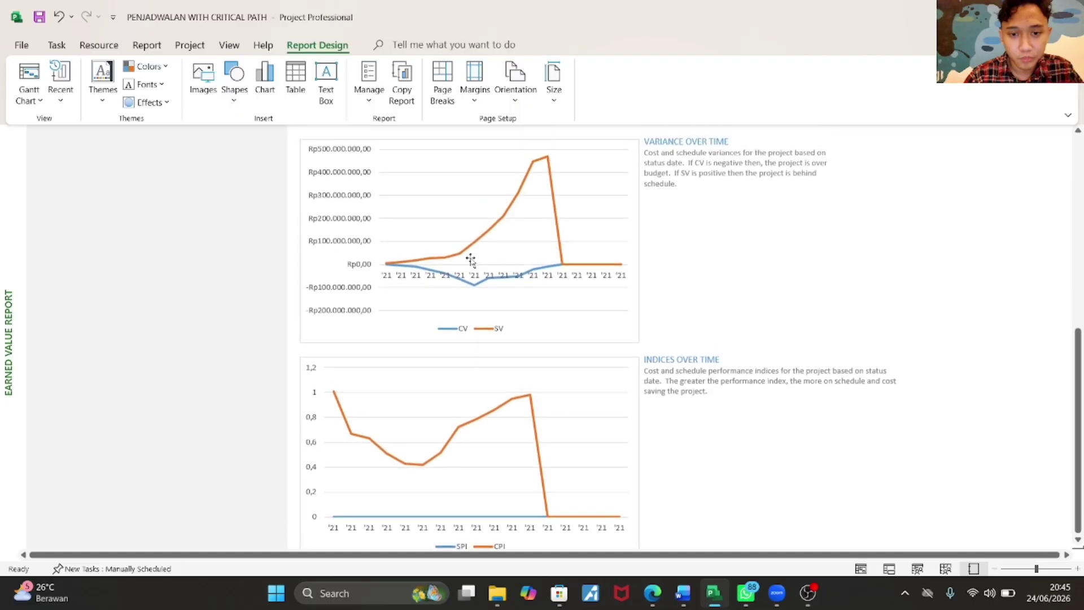
pyautogui.scroll(-1, 470, 260)
pyautogui.scroll(1, 470, 260)
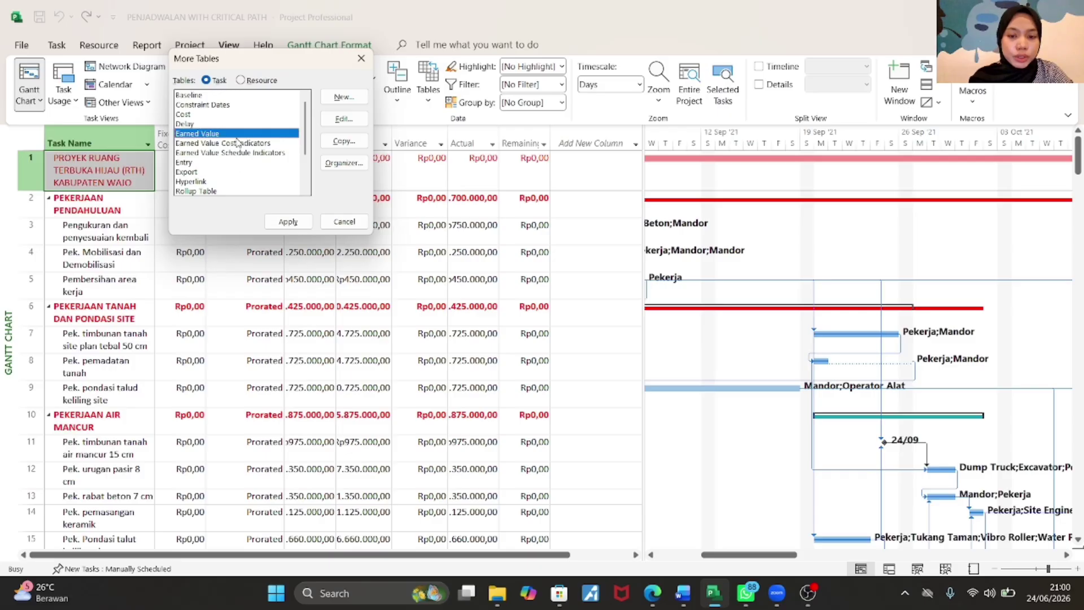
# Step: Apply the Earned Value table to the Gantt Chart task list, and switch the list to the Cost table
pyautogui.click(288, 221)
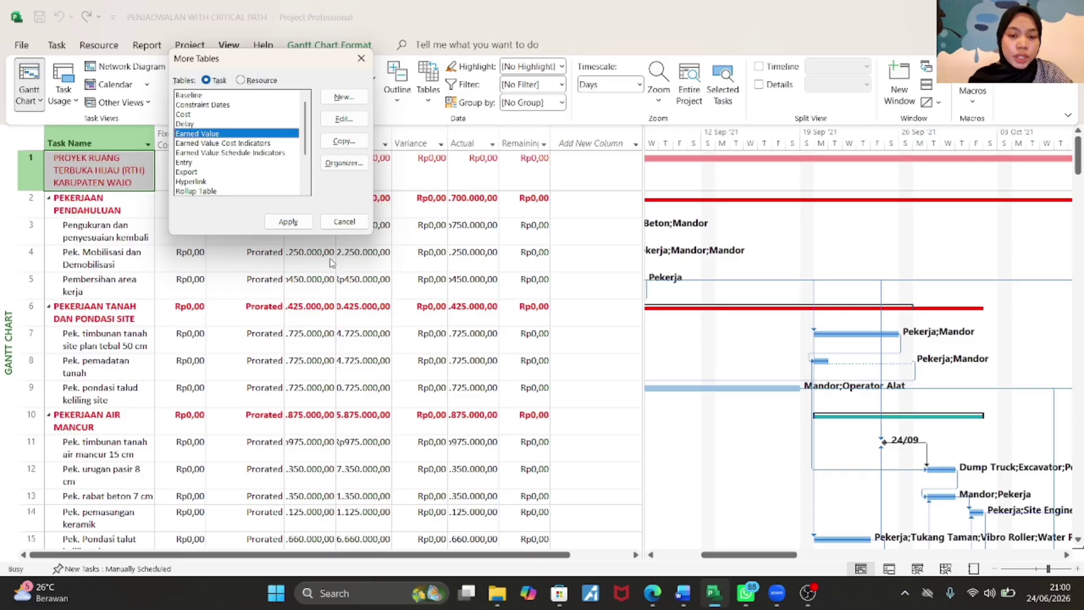
pyautogui.click(289, 223)
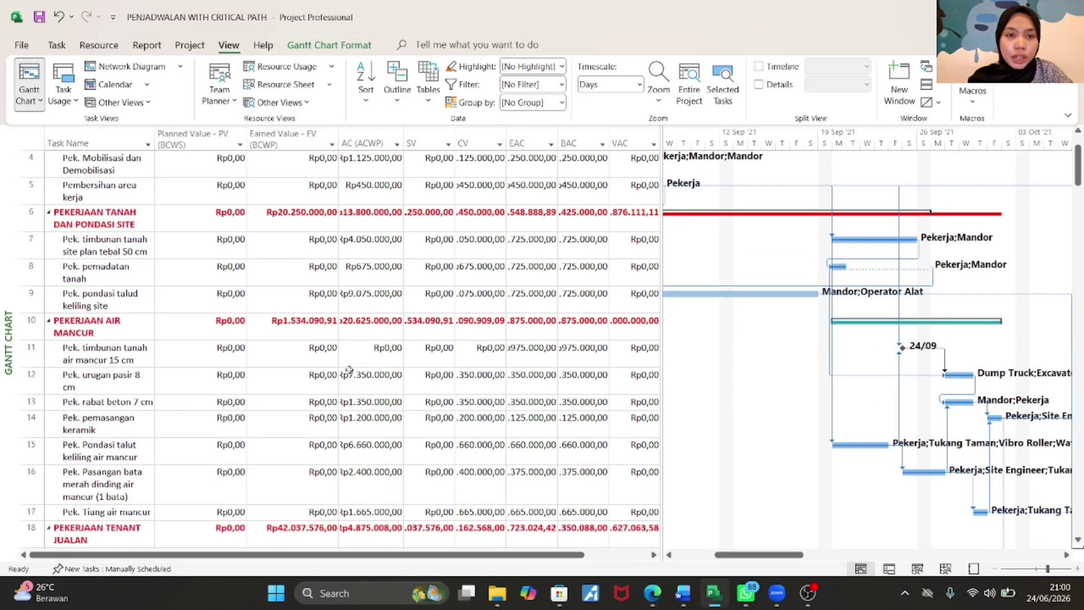
pyautogui.click(435, 100)
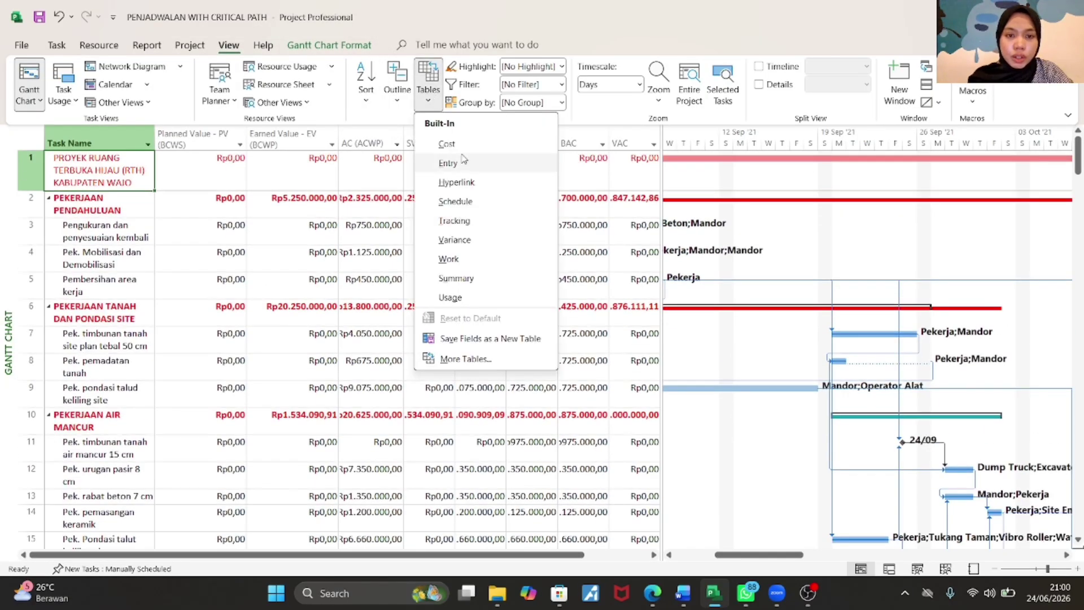
pyautogui.click(447, 143)
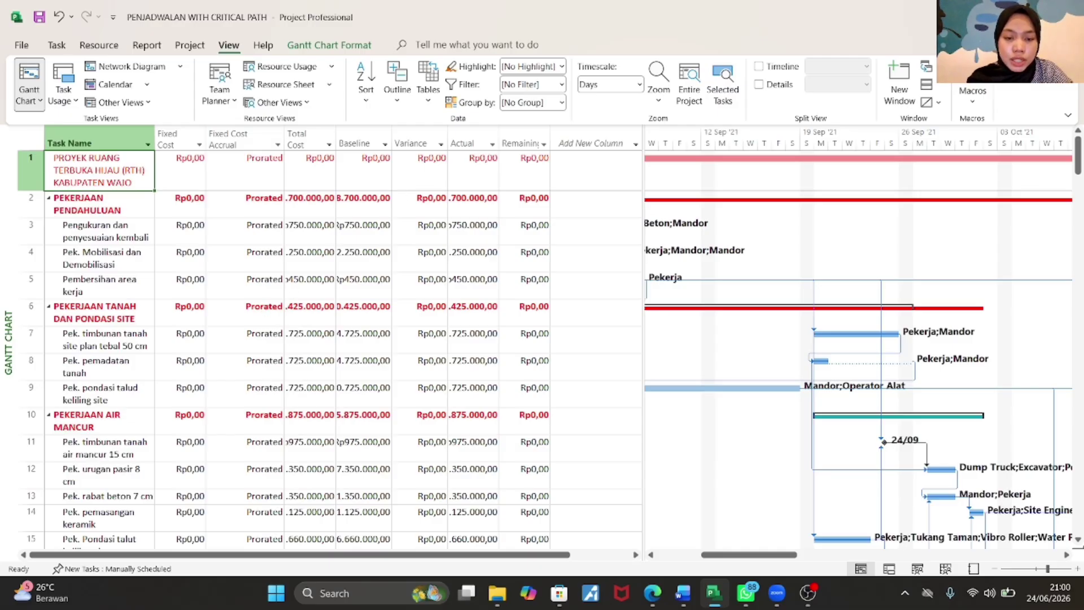
# Step: Examine the total, baseline, variance, actual and remaining costs of the tasks down through PEKERJAAN PLAZA C, and return to the first task
pyautogui.scroll(-1, 318, 415)
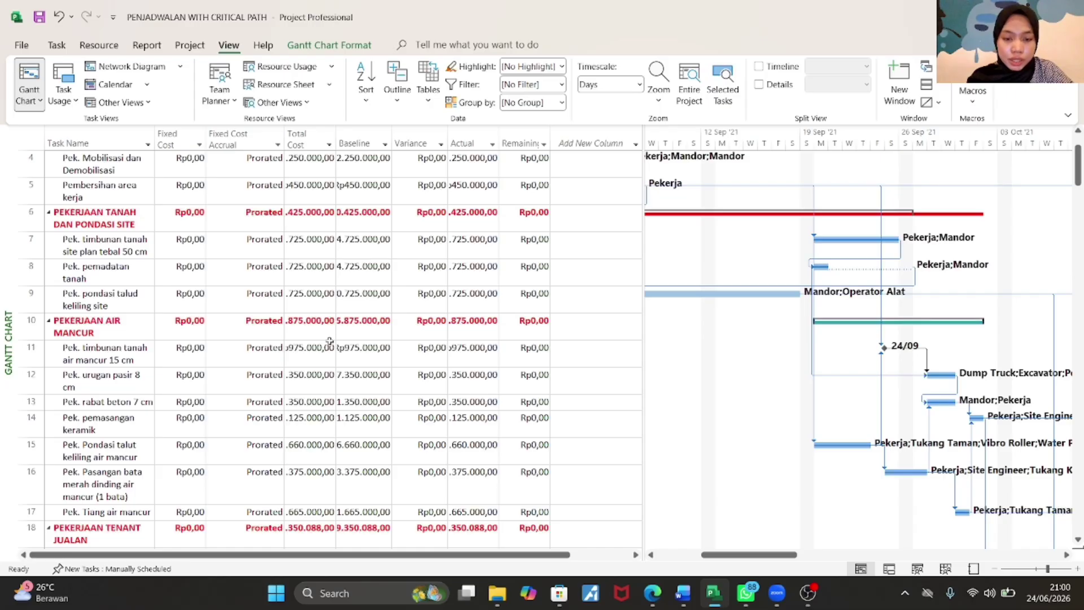
pyautogui.scroll(-3, 349, 334)
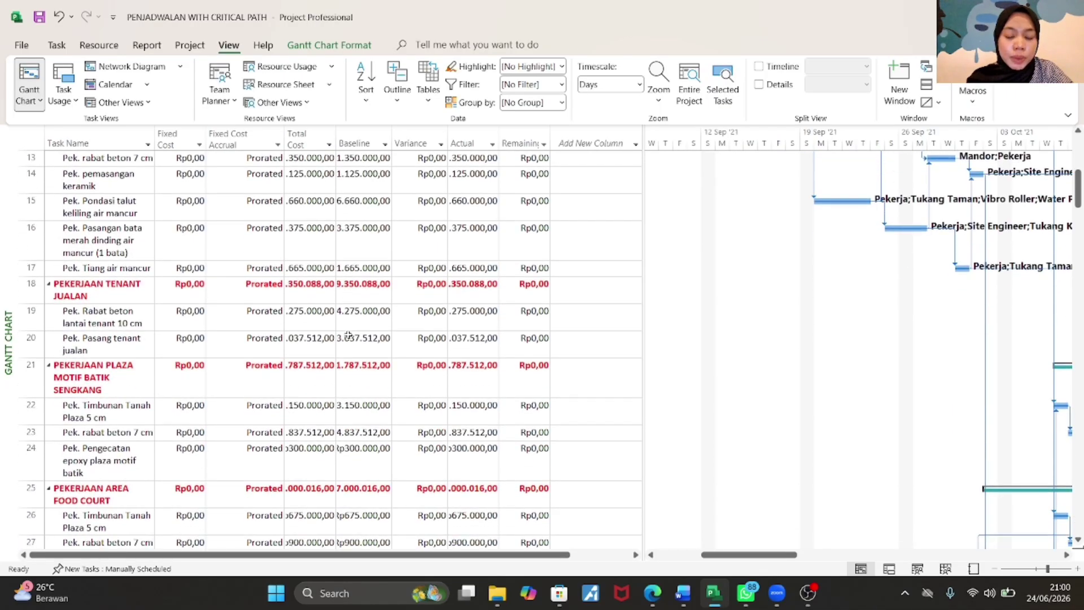
pyautogui.scroll(1, 348, 334)
pyautogui.hotkey('ctrl', 'Home')
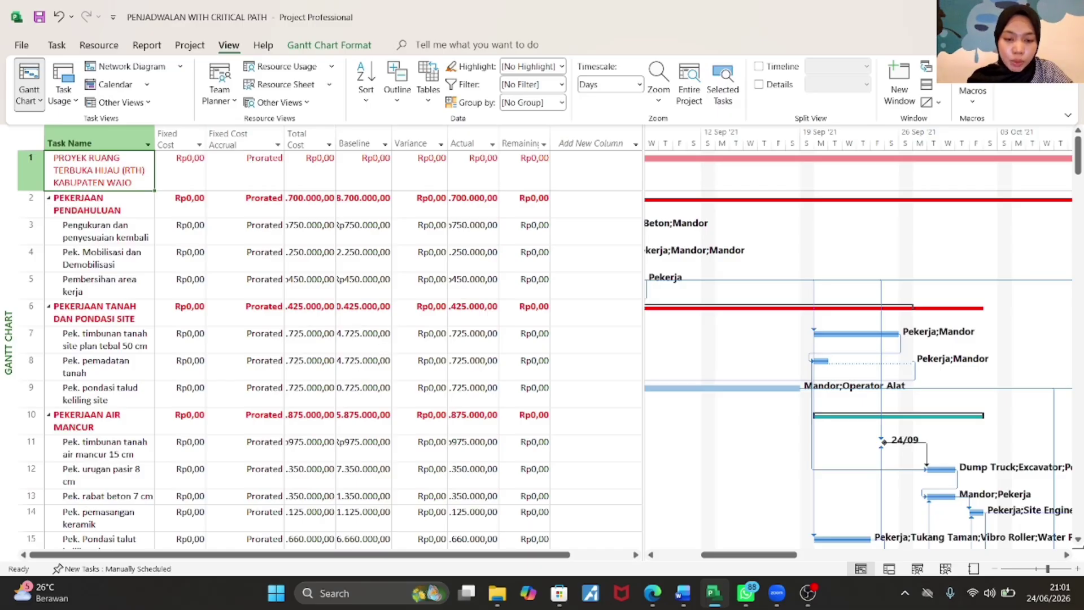
pyautogui.scroll(-9, 333, 350)
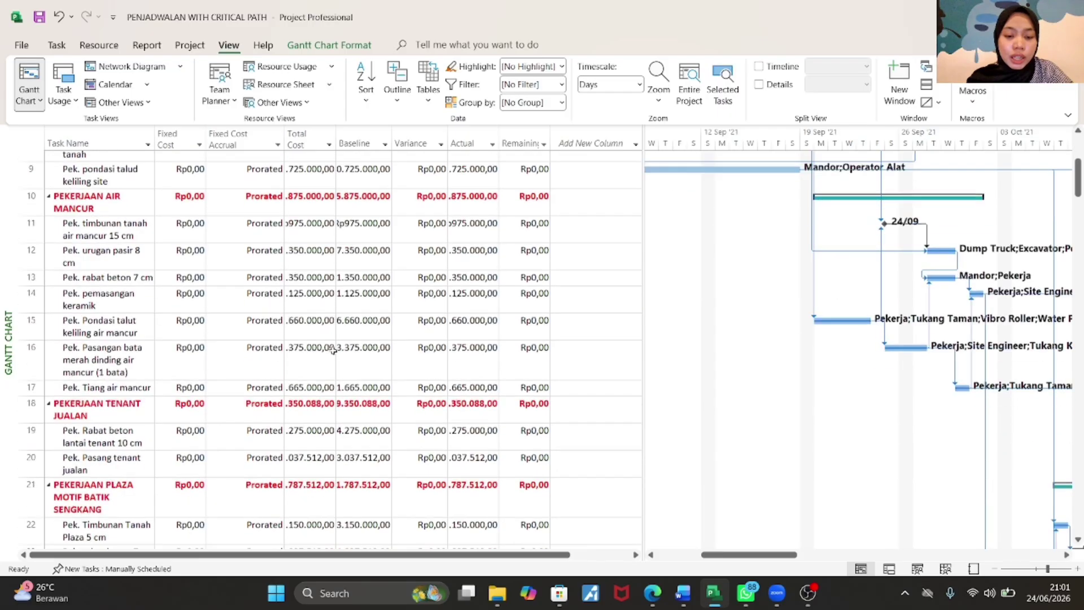
pyautogui.scroll(-8, 333, 350)
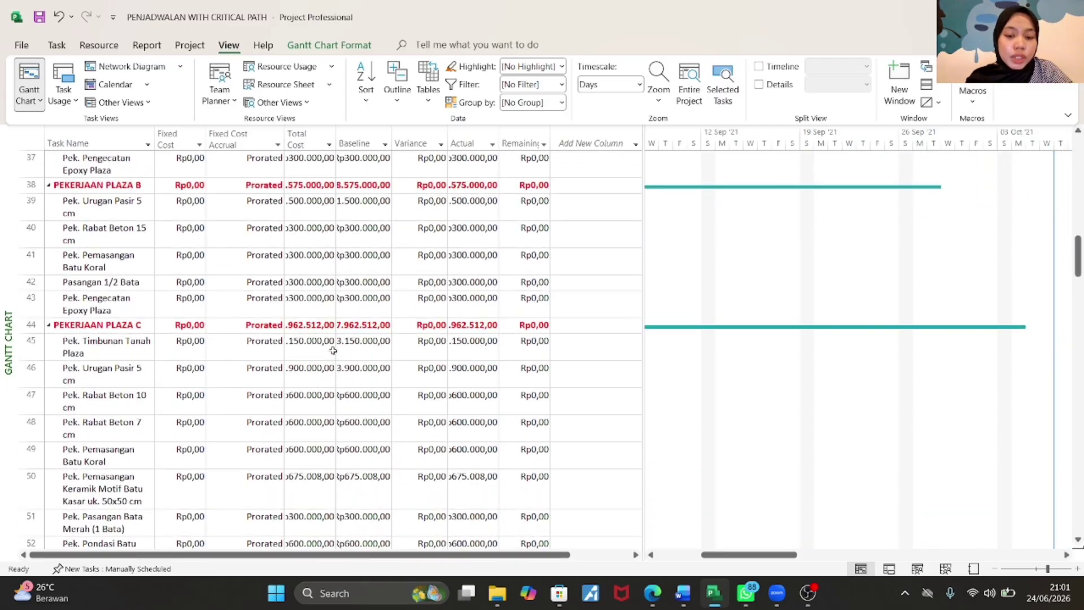
pyautogui.scroll(-6, 333, 350)
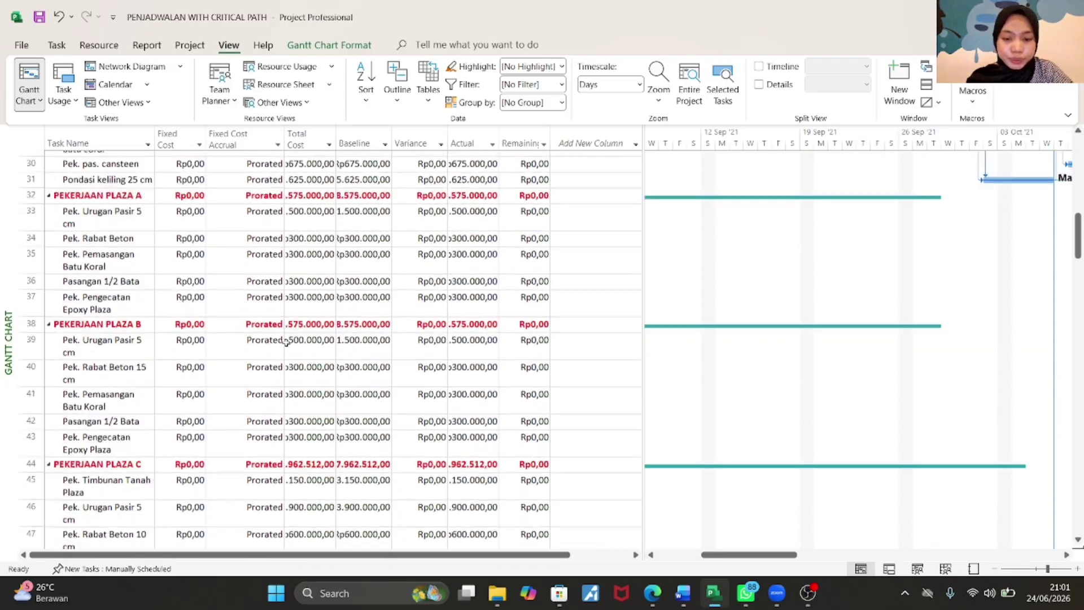
pyautogui.hotkey('ctrl', 'Home')
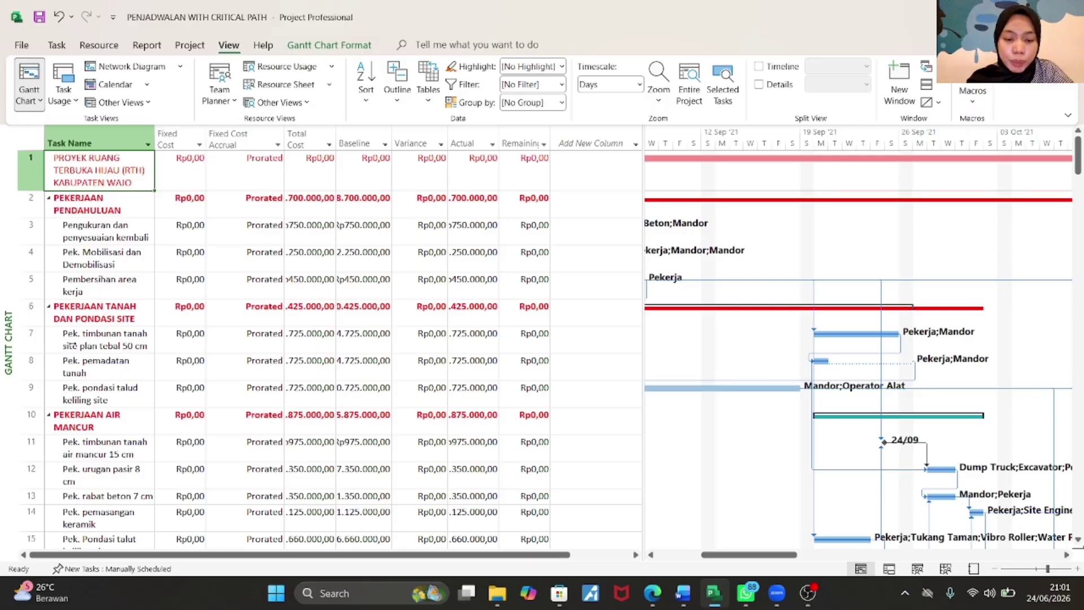
pyautogui.scroll(-6, 96, 342)
pyautogui.scroll(-2, 72, 344)
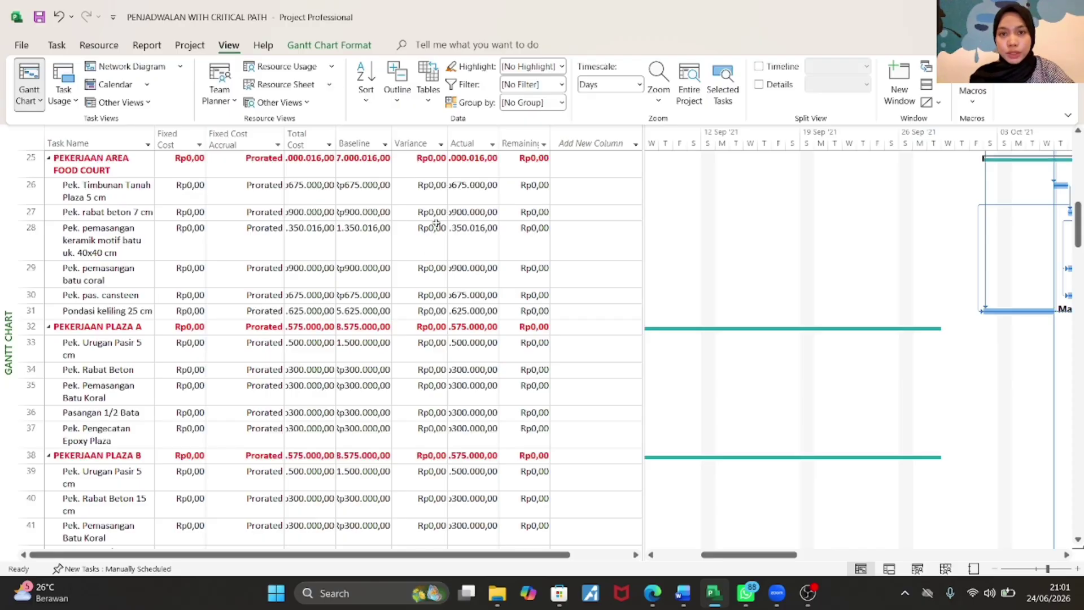
pyautogui.hotkey('ctrl', 'Home')
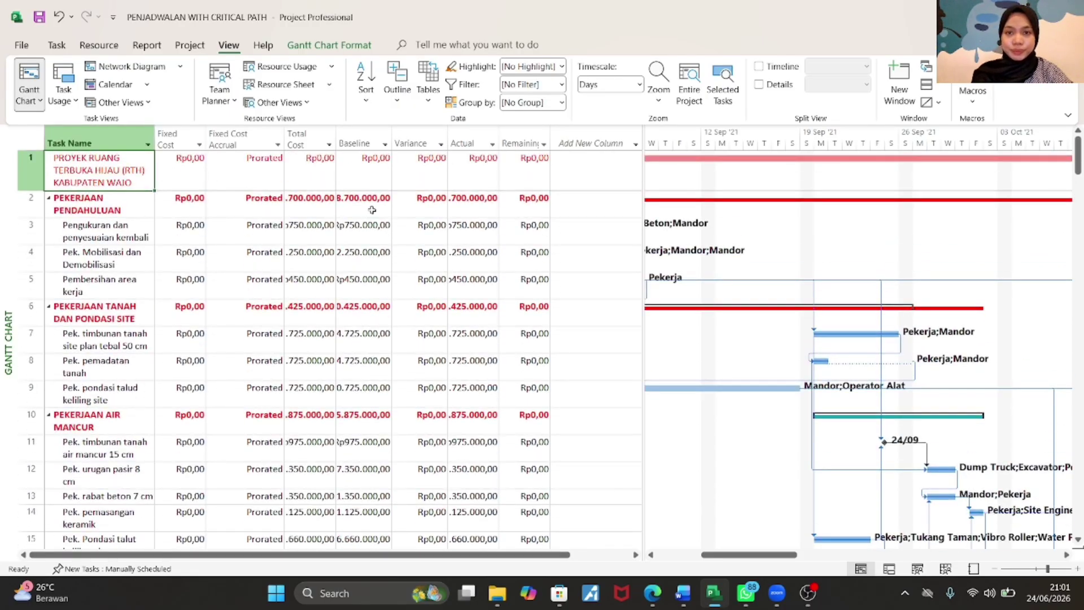